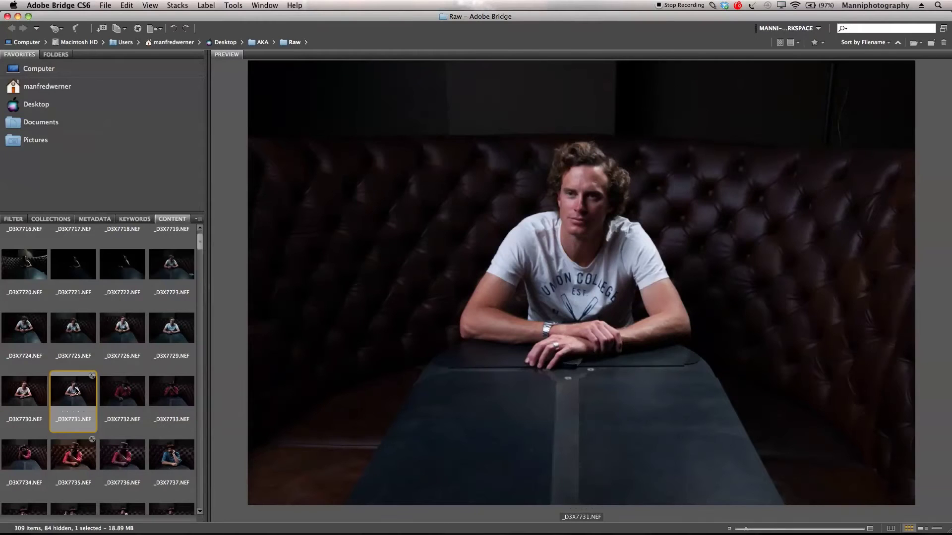
Open the raw photo _D3X7731.NEF in Camera Raw and apply the Camera Raw Defaults to it
double_click(76, 391)
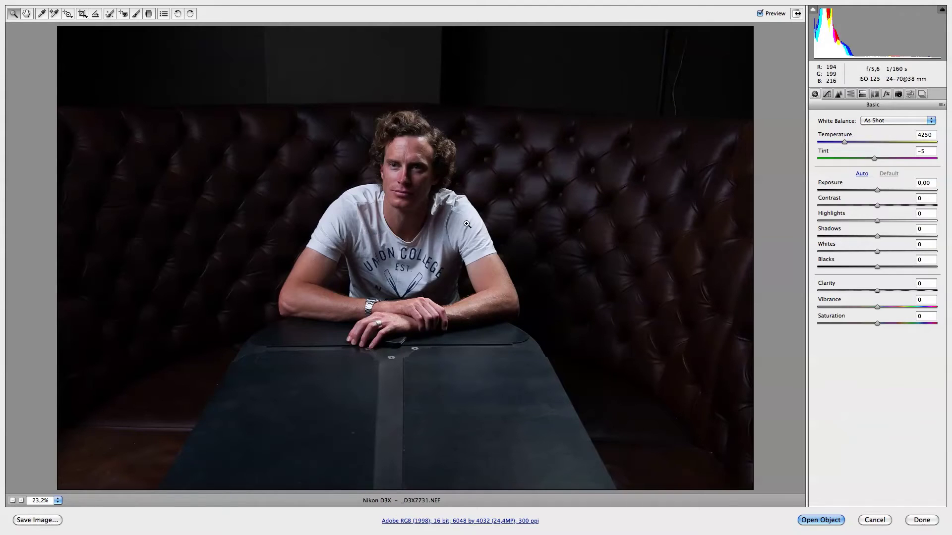
drag(280, 102, 543, 358)
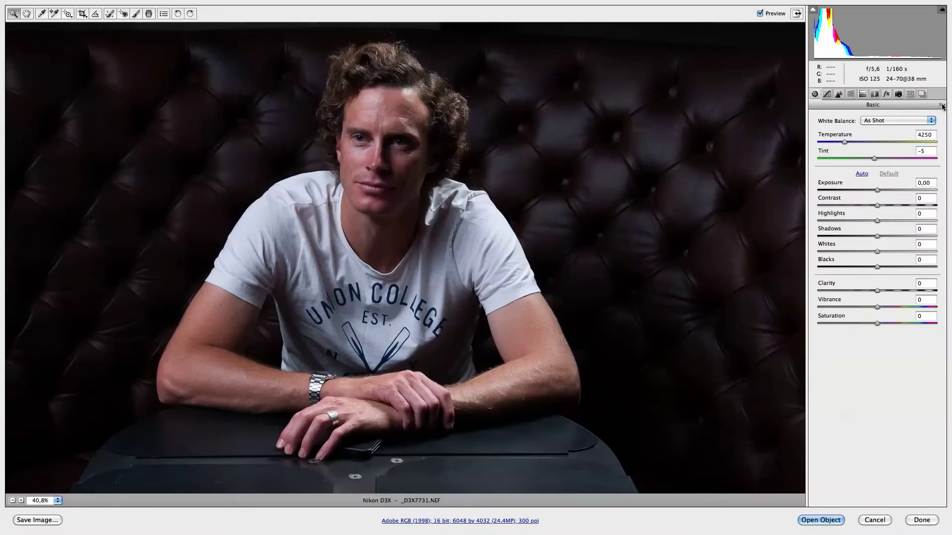
click(942, 106)
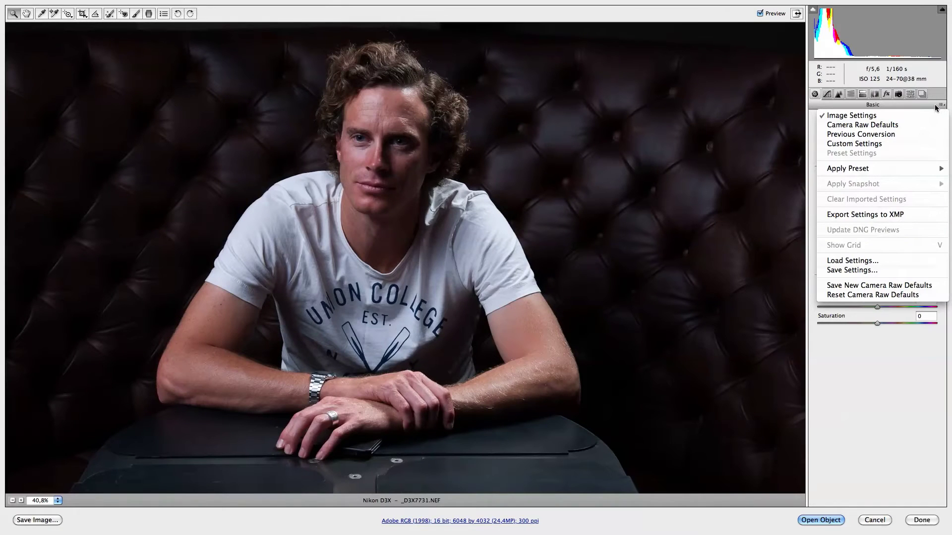
click(854, 125)
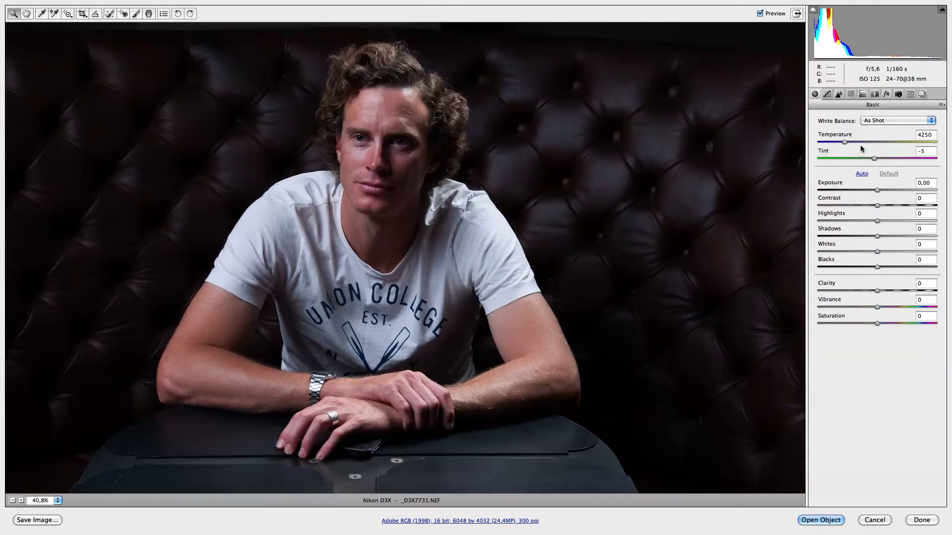
Sharpen the portrait with a sharpening amount of 91 and a radius of 0.5, judging the effect on the man's face
drag(299, 72, 475, 230)
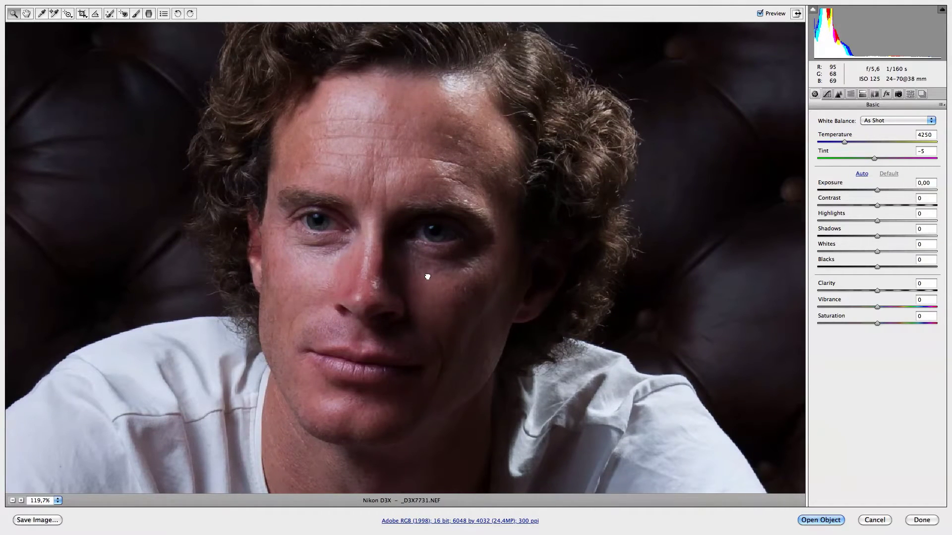
scroll(427, 276, down, 2)
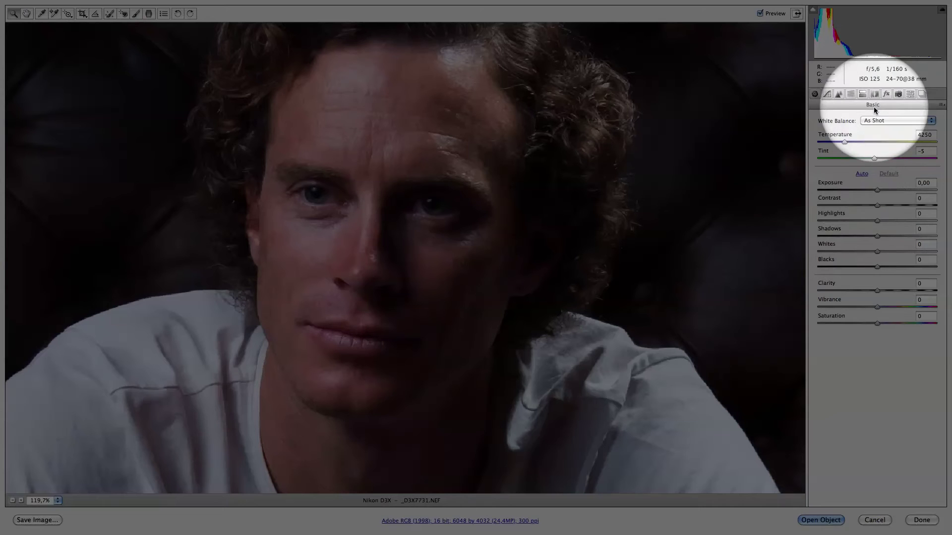
click(838, 94)
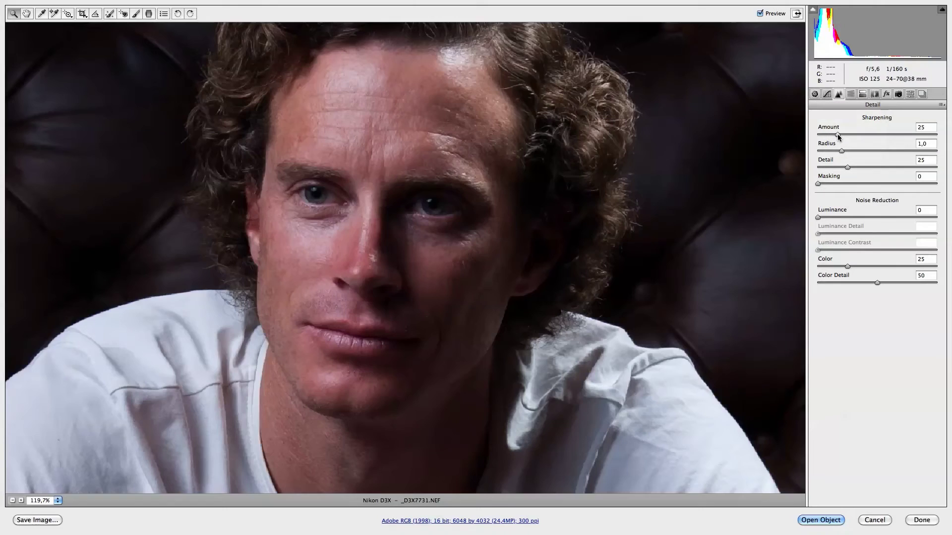
drag(838, 135, 888, 136)
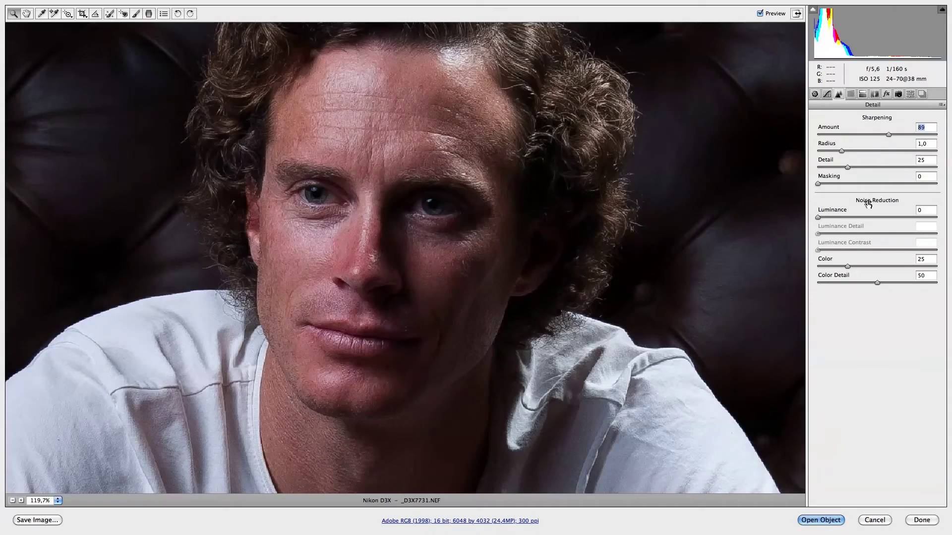
drag(890, 134, 892, 135)
drag(838, 150, 901, 157)
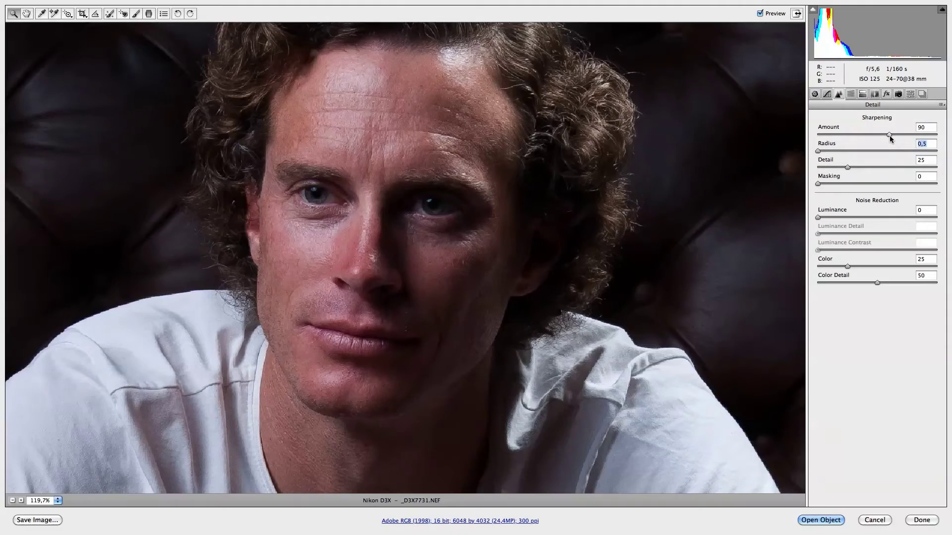
drag(888, 134, 891, 136)
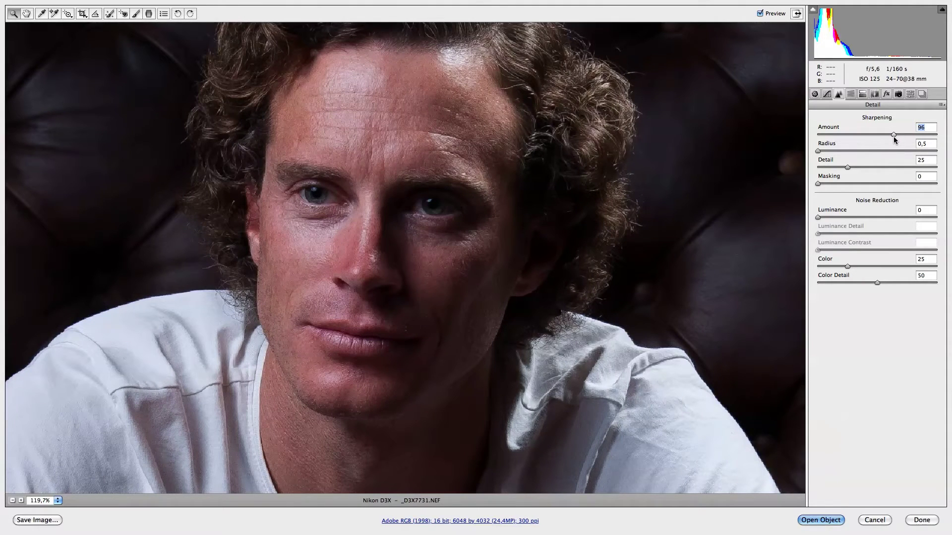
drag(895, 139, 892, 140)
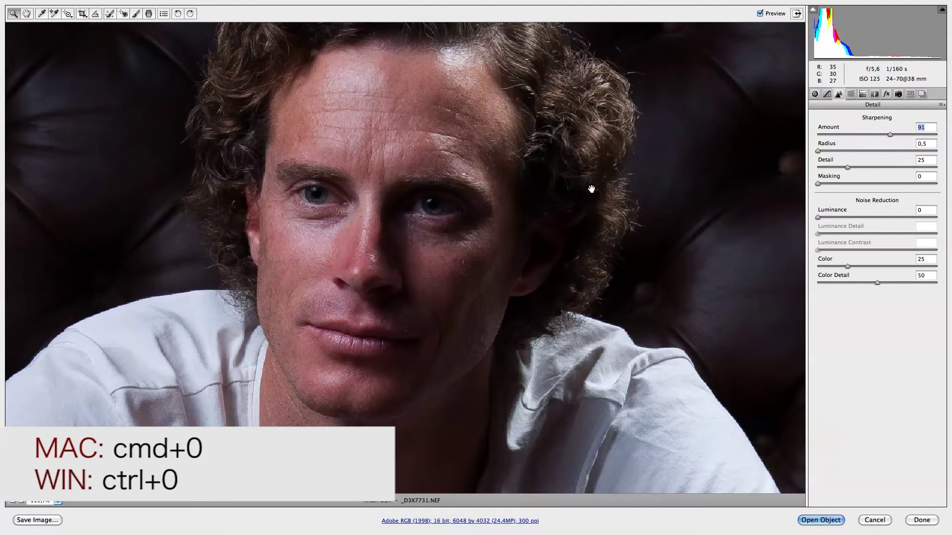
Open the processed photo in Photoshop as a smart object and switch the document to full-screen mode
key(super+0)
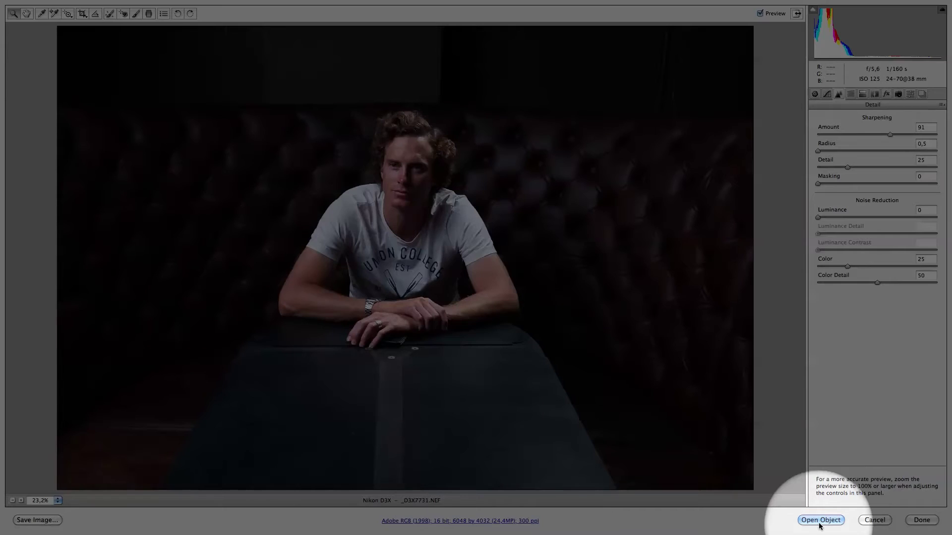
click(820, 521)
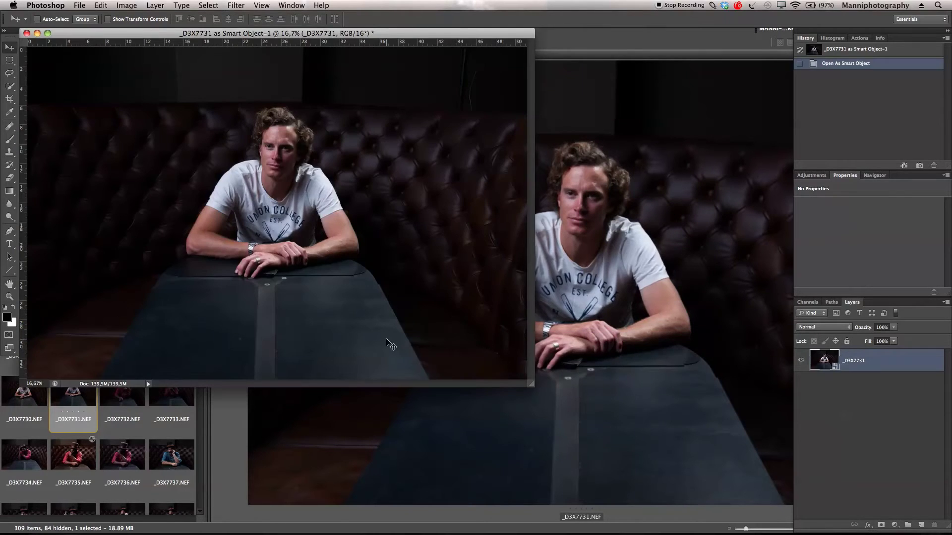
key(f)
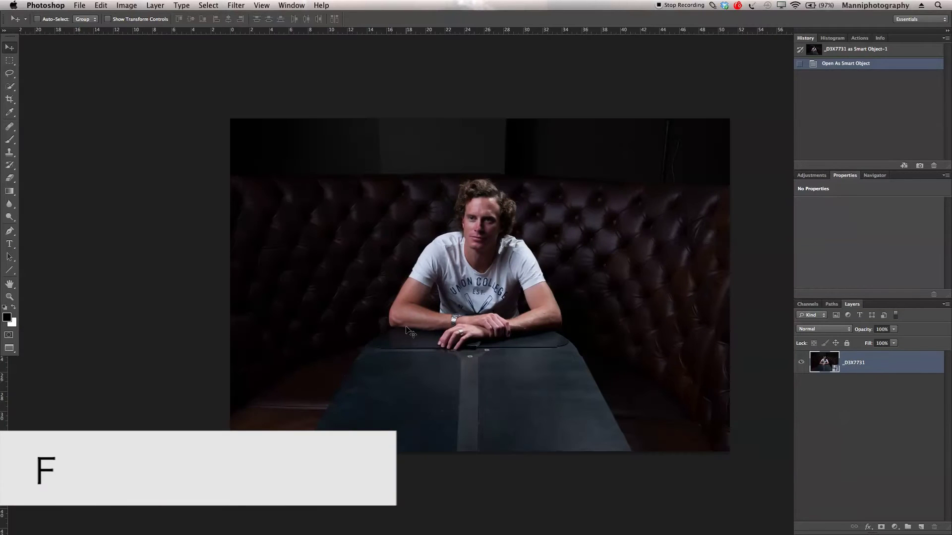
key(z)
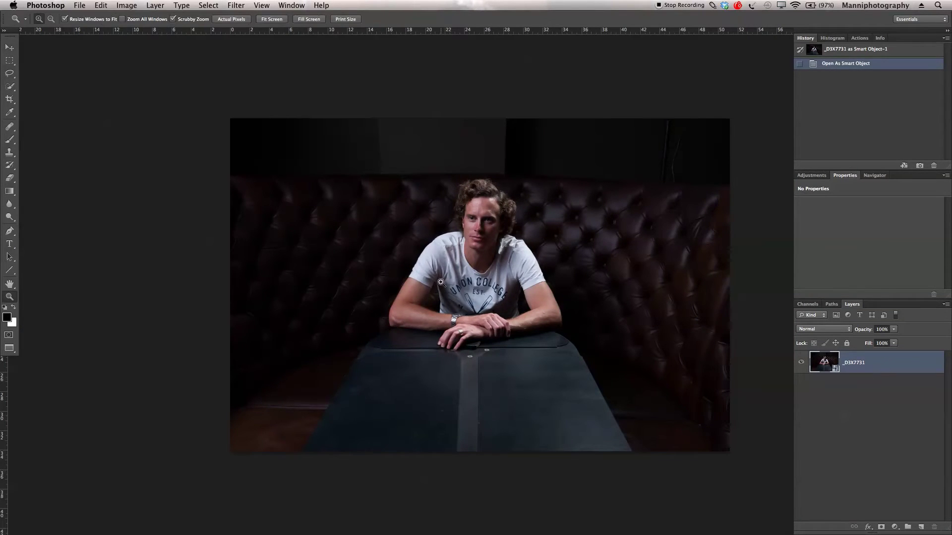
drag(437, 284, 463, 286)
scroll(673, 445, down, 3)
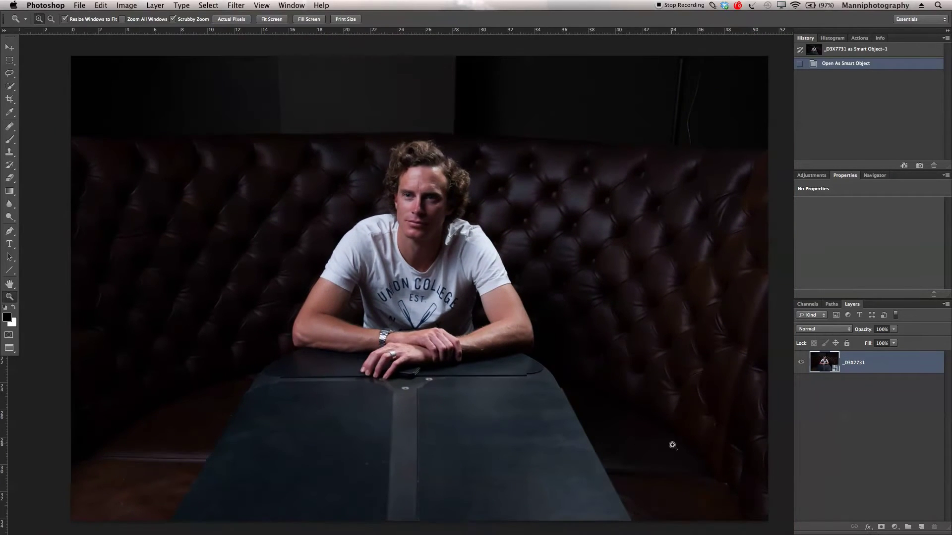
Rename the smart object layer as Sharpness
drag(460, 213, 513, 285)
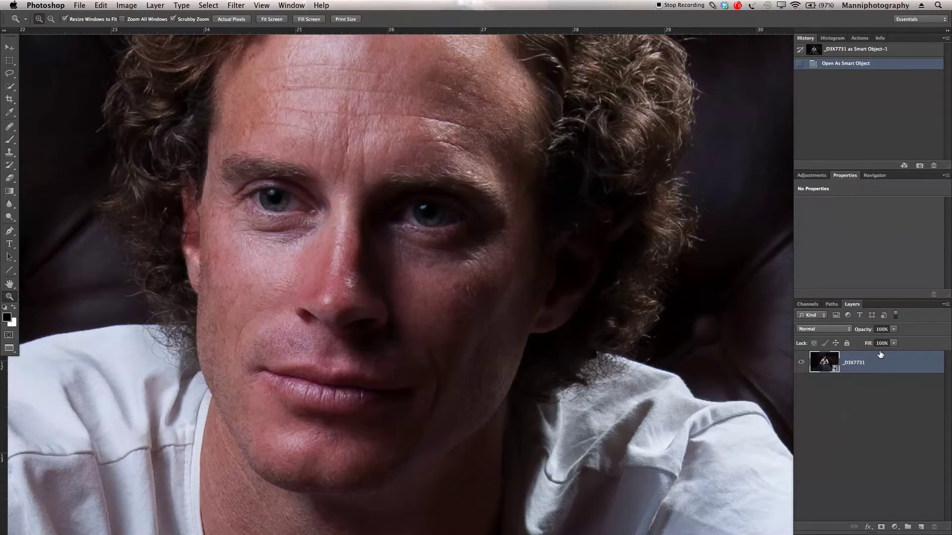
double_click(852, 363)
key(BackSpace)
text(Sah)
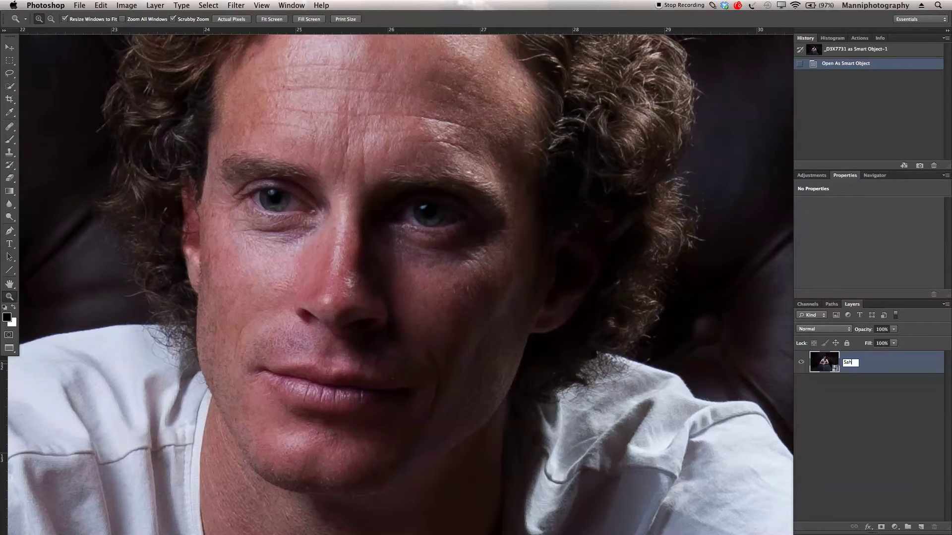
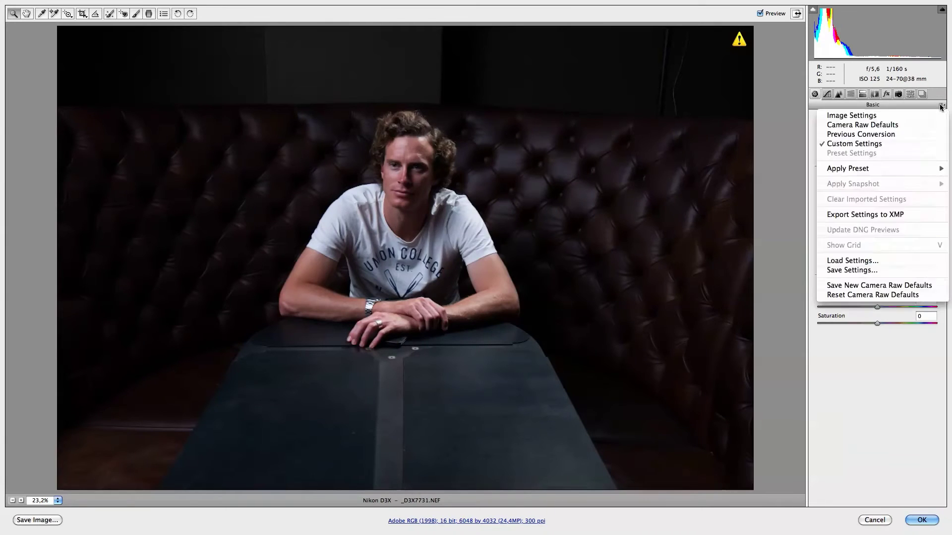
Reset the lower smart object's raw settings to the Camera Raw Defaults and apply them
click(940, 105)
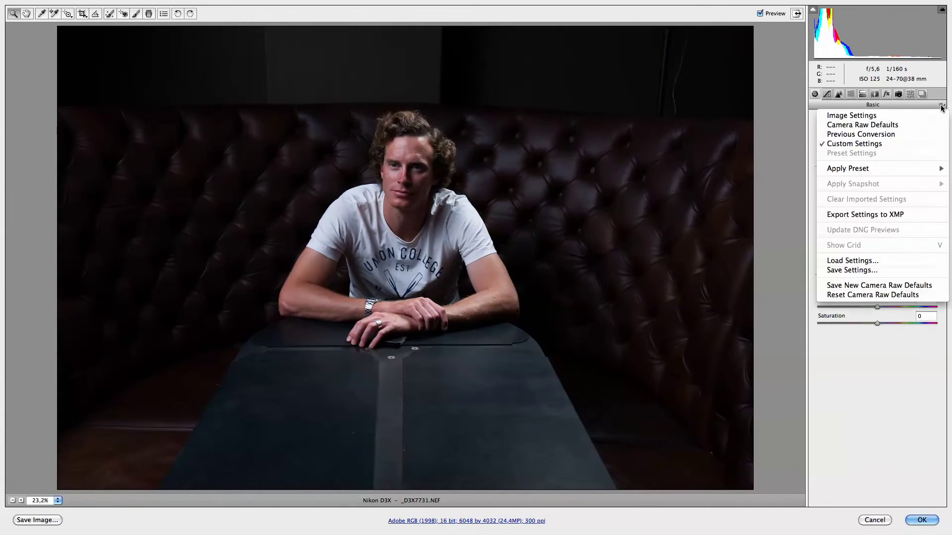
click(886, 125)
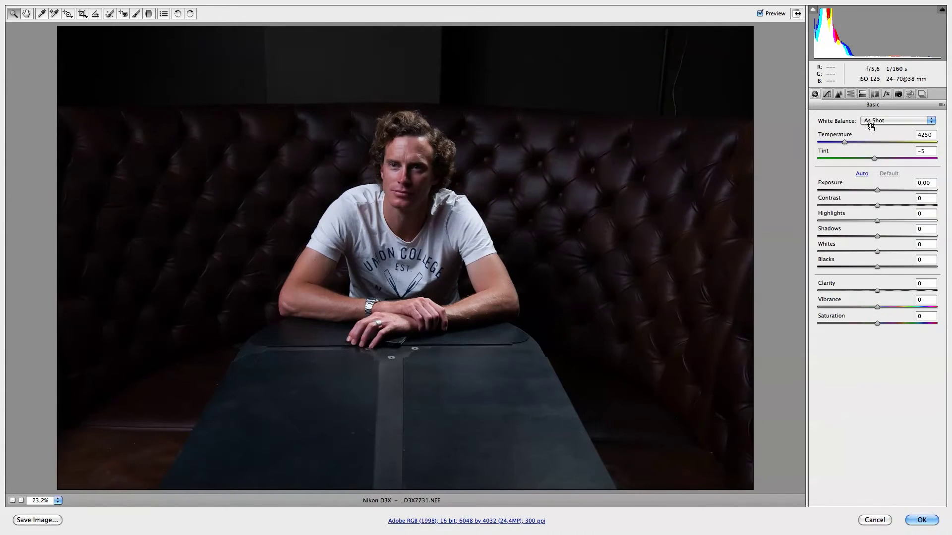
click(920, 520)
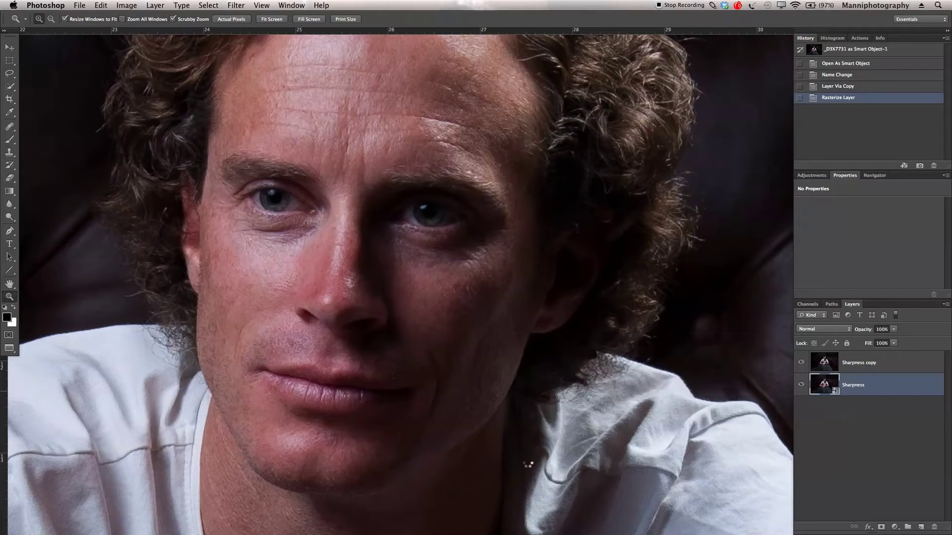
Hide the rasterized copy above the smart object and rename it as Sharpness
click(801, 362)
click(880, 363)
double_click(865, 362)
key(Right)
key(BackSpace)
key(BackSpace)
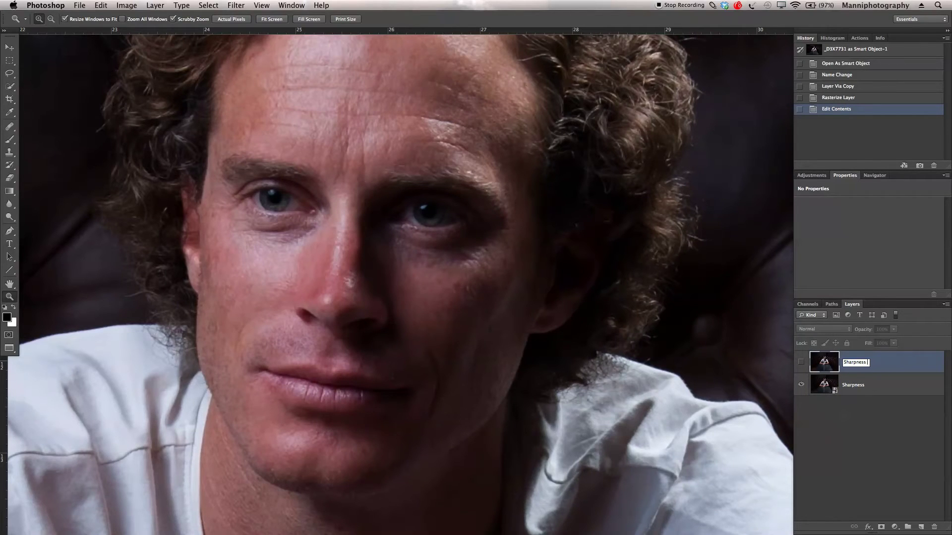
key(Return)
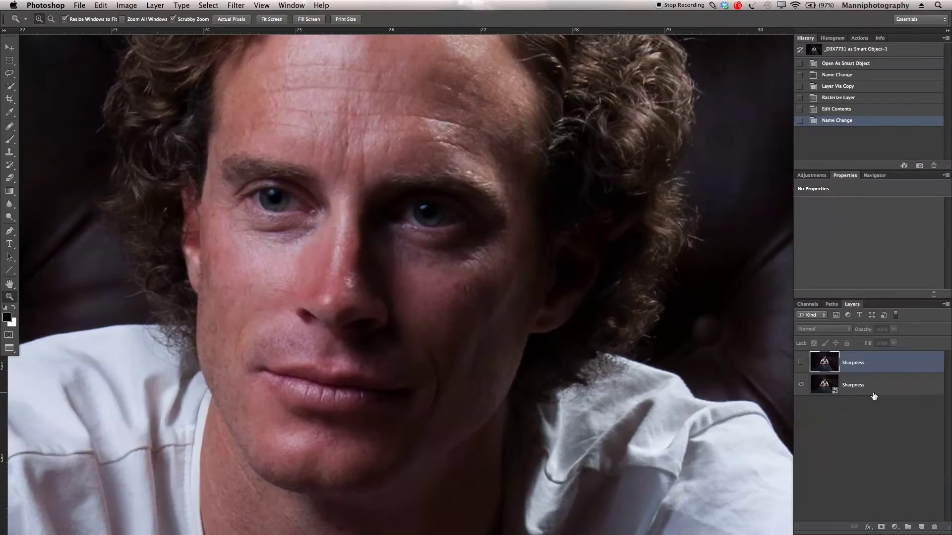
Select the smart object layer, compare the image with and without the rasterized Sharpness layer, and leave that layer shown
click(856, 385)
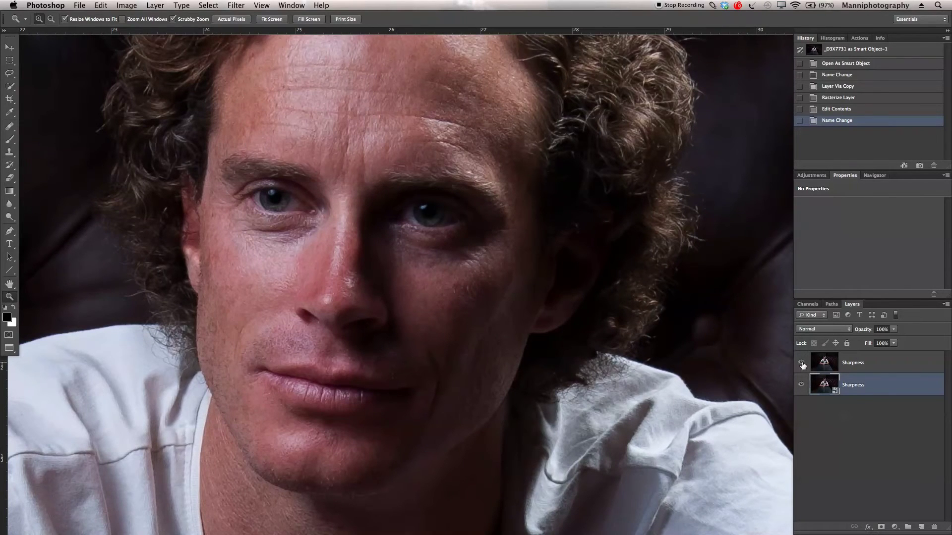
click(801, 363)
click(801, 363)
click(801, 363)
Stamp all visible layers into a new layer above the rasterized Sharpness layer and name it DETAILS
key(super+0)
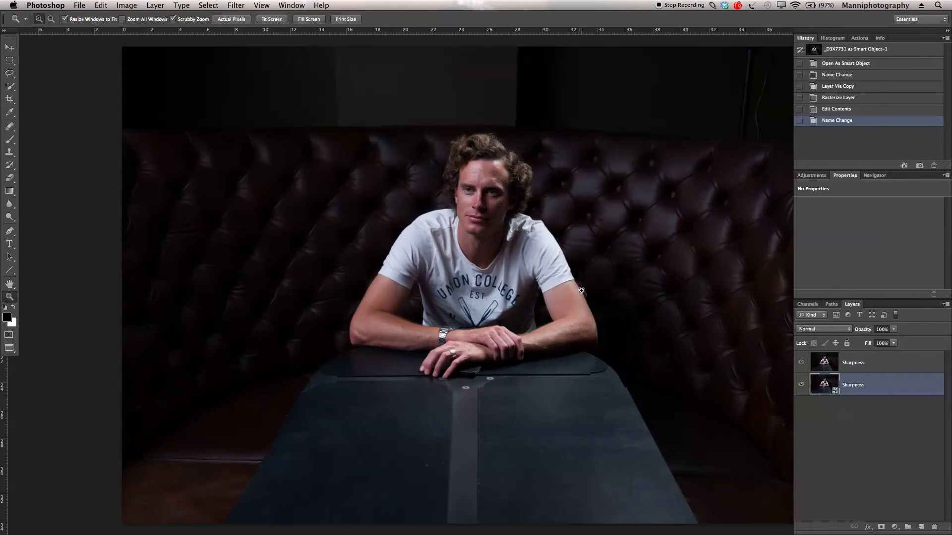
drag(578, 283, 526, 279)
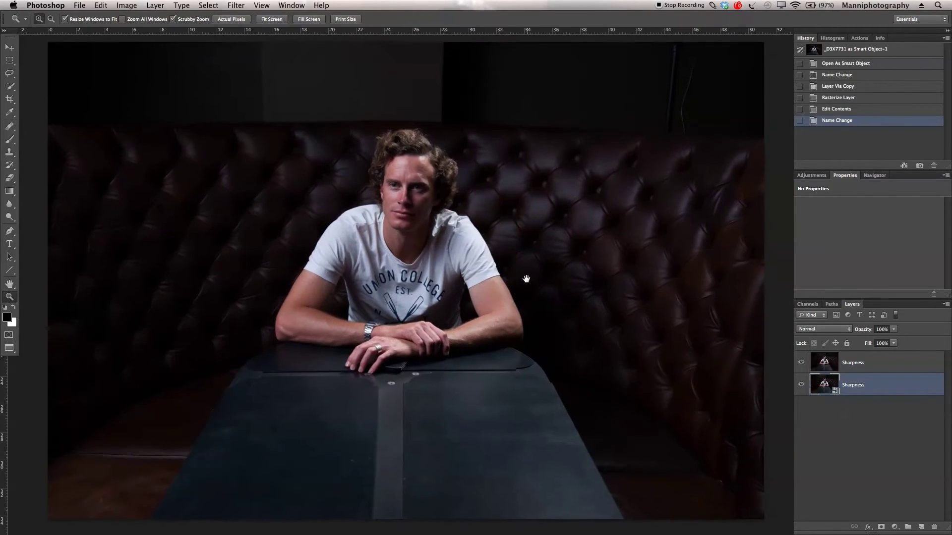
click(821, 367)
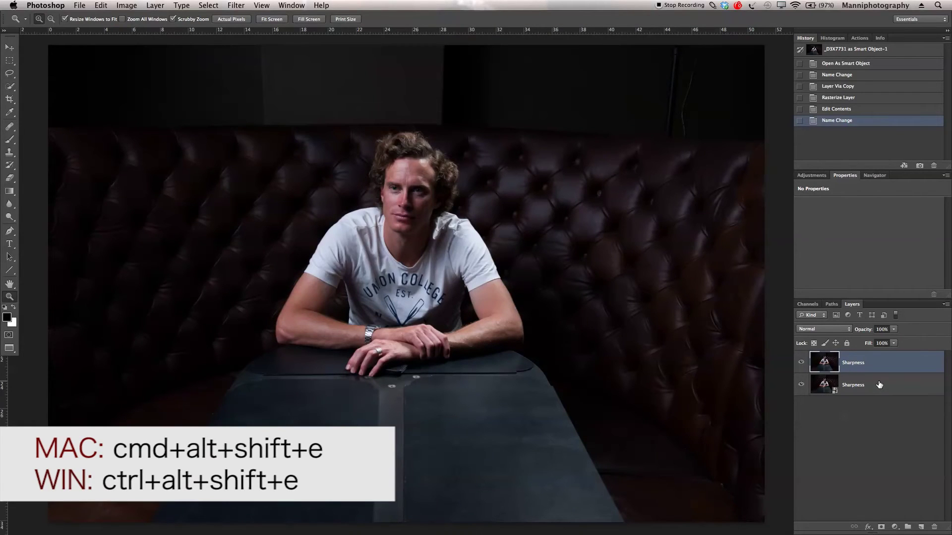
key(super+alt+shift+e)
double_click(852, 362)
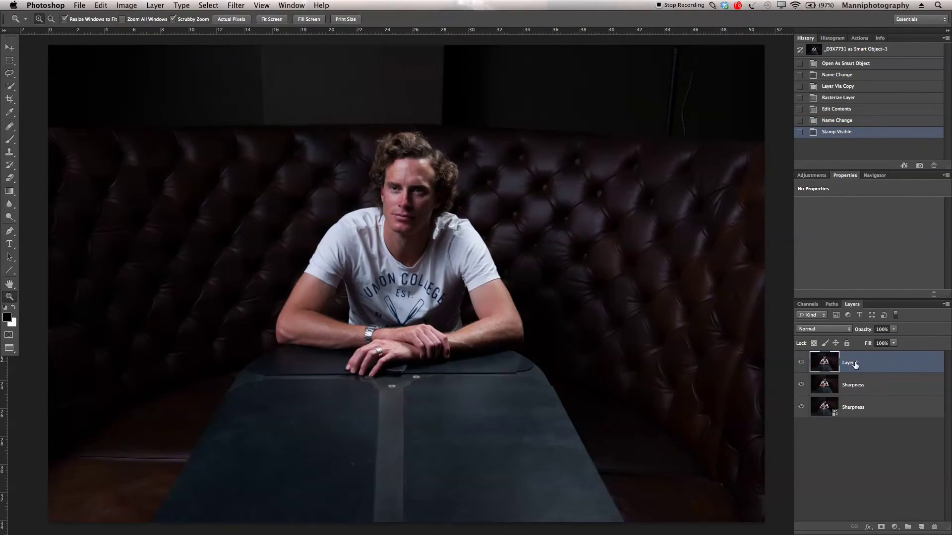
text(DETAILS)
key(Return)
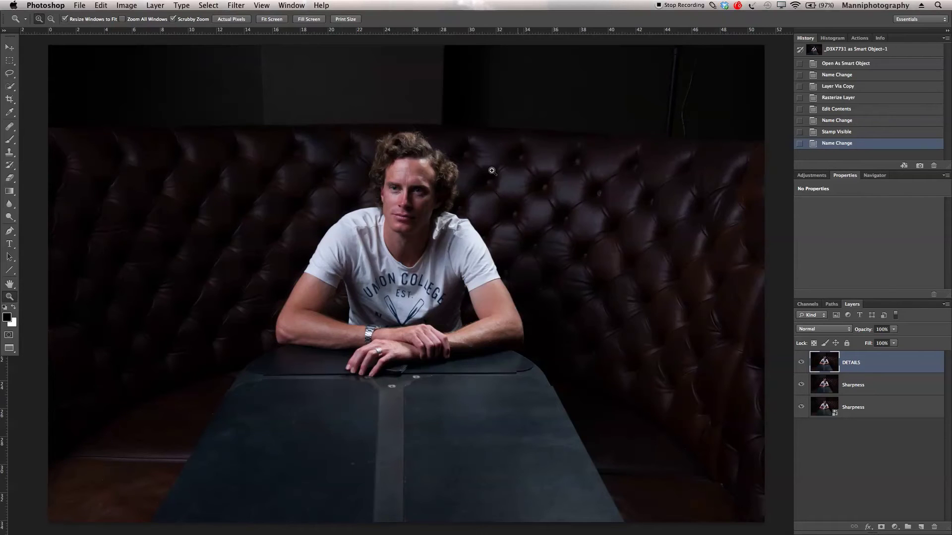
Start a Shadows/Highlights adjustment on the DETAILS layer and set the shadows' Amount to 25% and Tonal Width to 40%
click(120, 4)
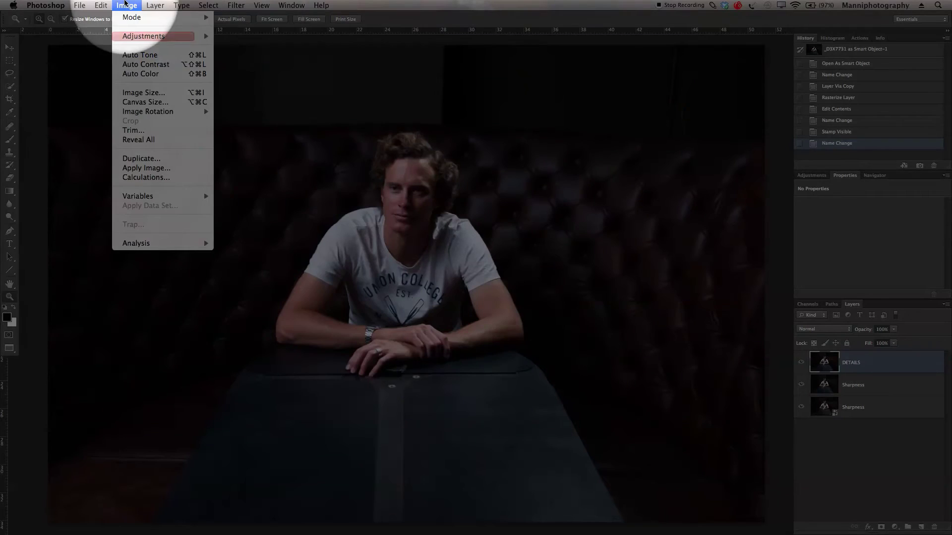
mouse_move(158, 37)
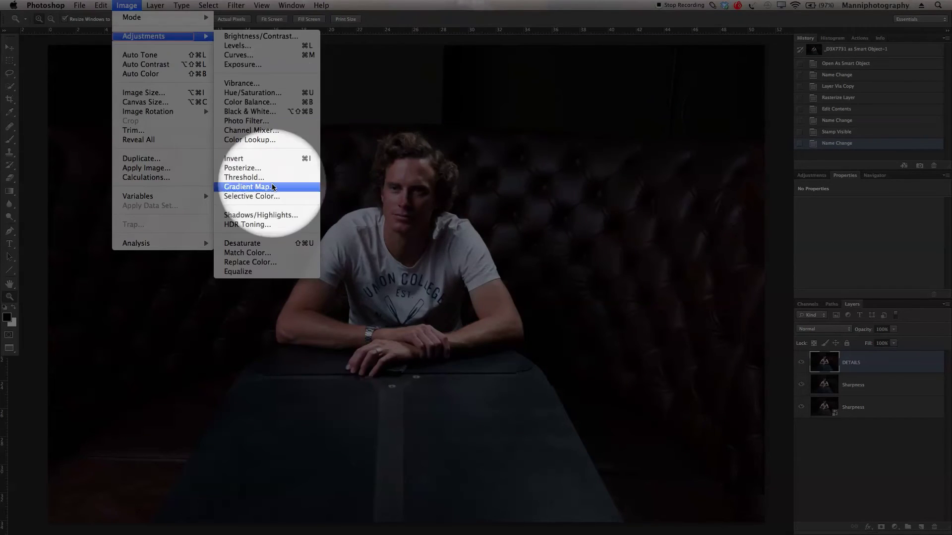
click(276, 215)
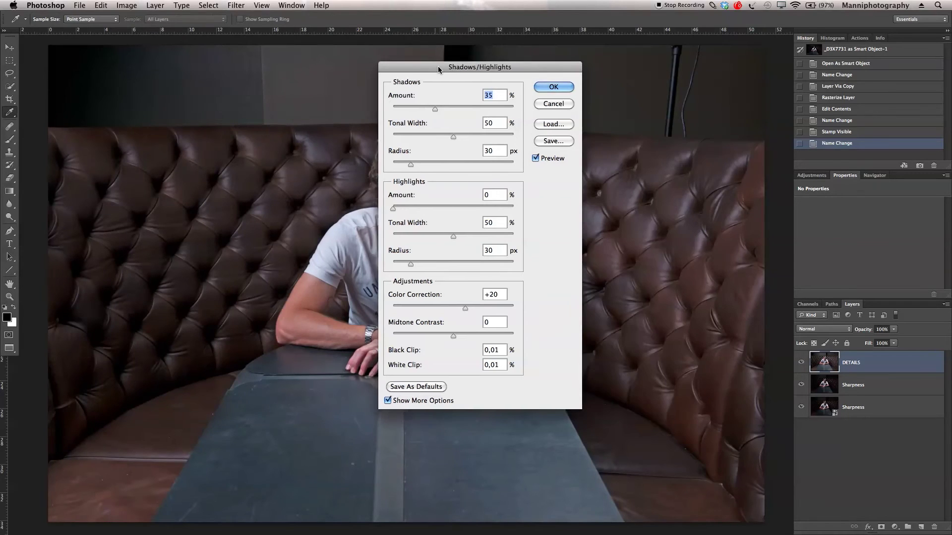
drag(445, 70, 739, 66)
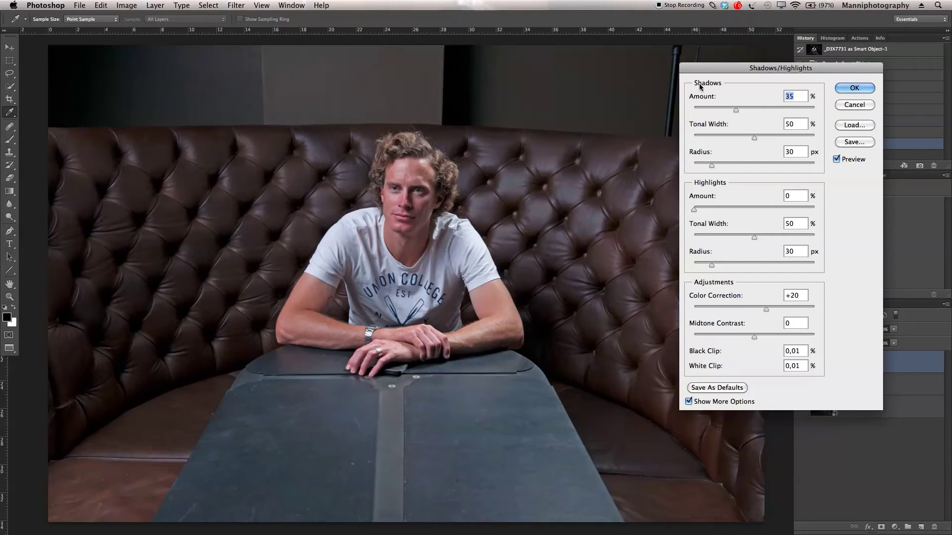
drag(734, 108, 724, 109)
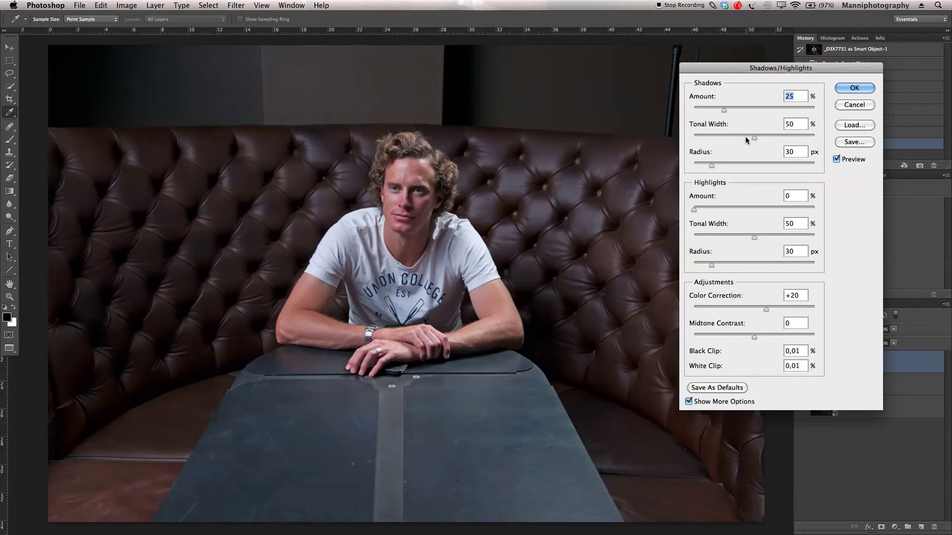
drag(753, 138, 730, 139)
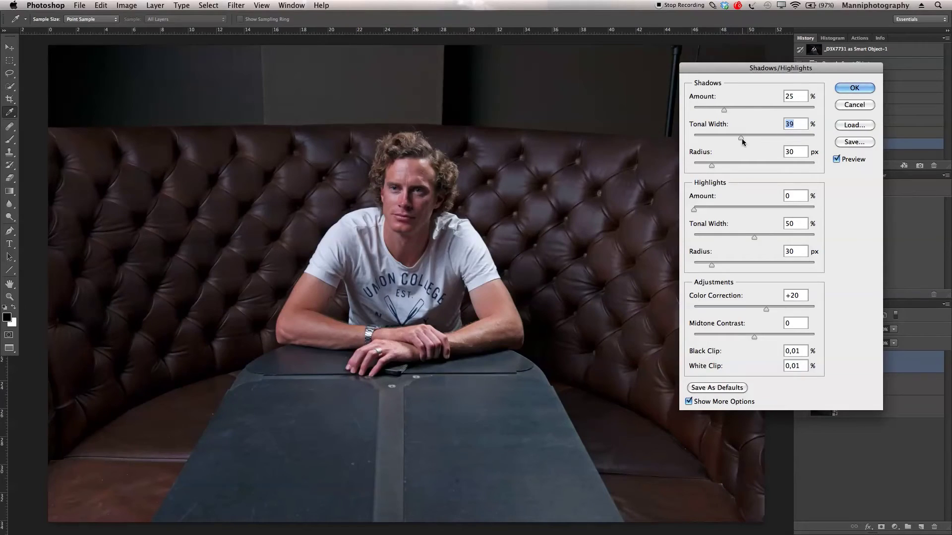
drag(742, 138, 742, 138)
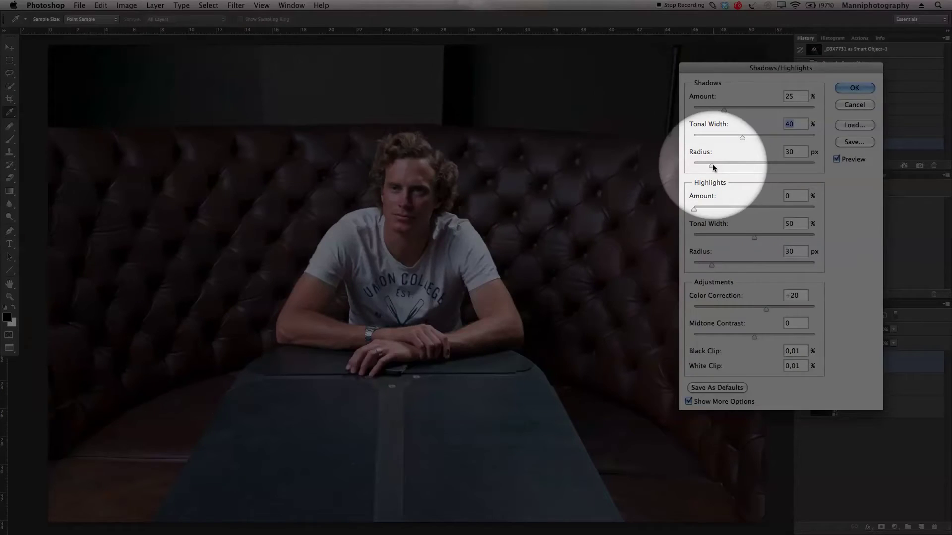
Try large and small values for the shadows' Radius and set it to 71 px
drag(711, 165, 762, 165)
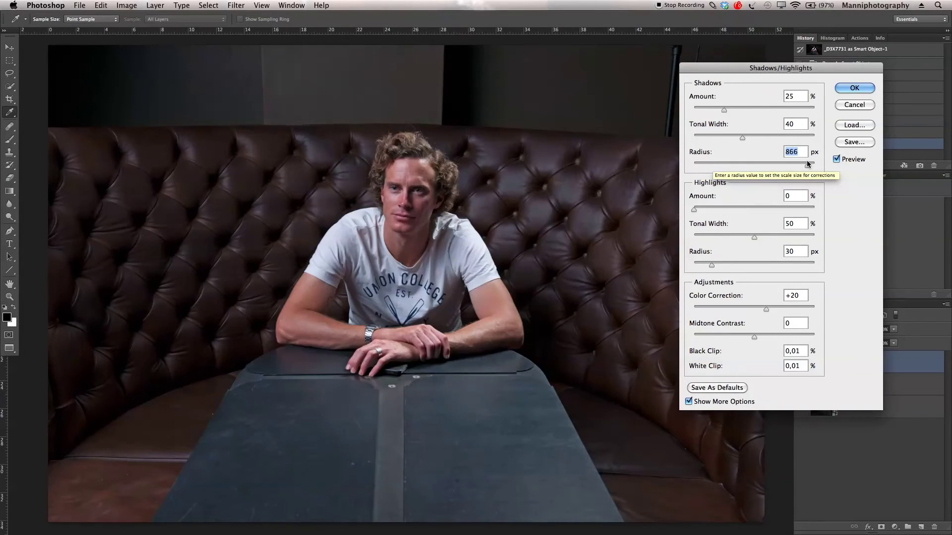
drag(722, 165, 693, 170)
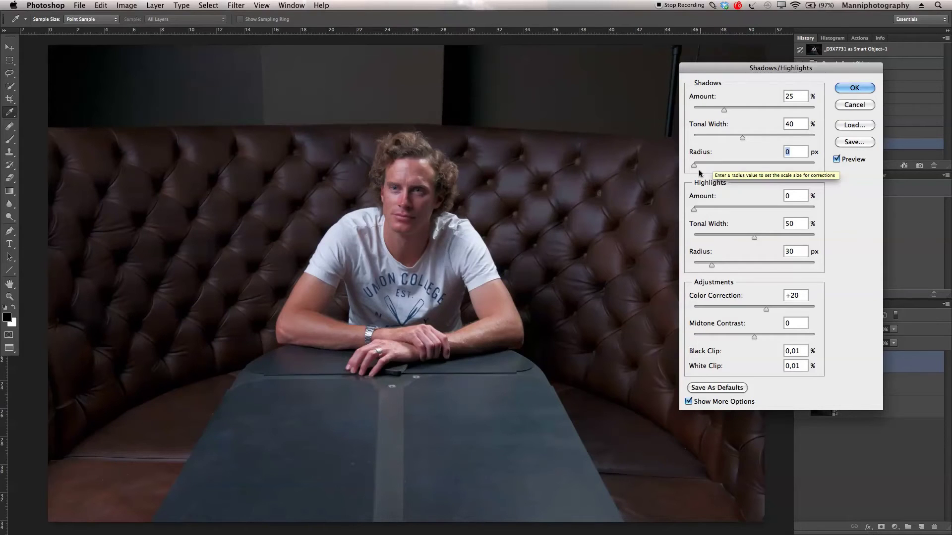
drag(699, 170, 702, 167)
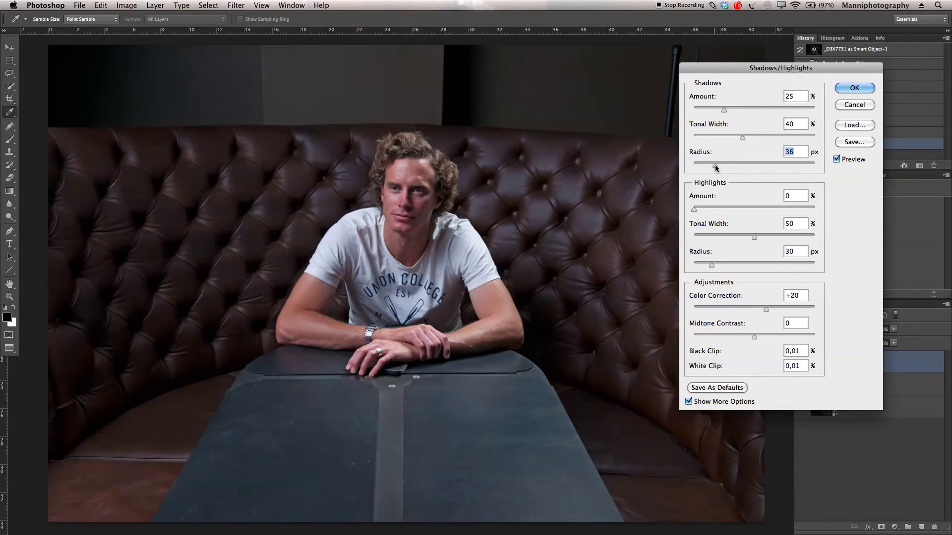
mouse_move(735, 166)
mouse_down()
mouse_move(754, 168)
mouse_move(740, 168)
mouse_up()
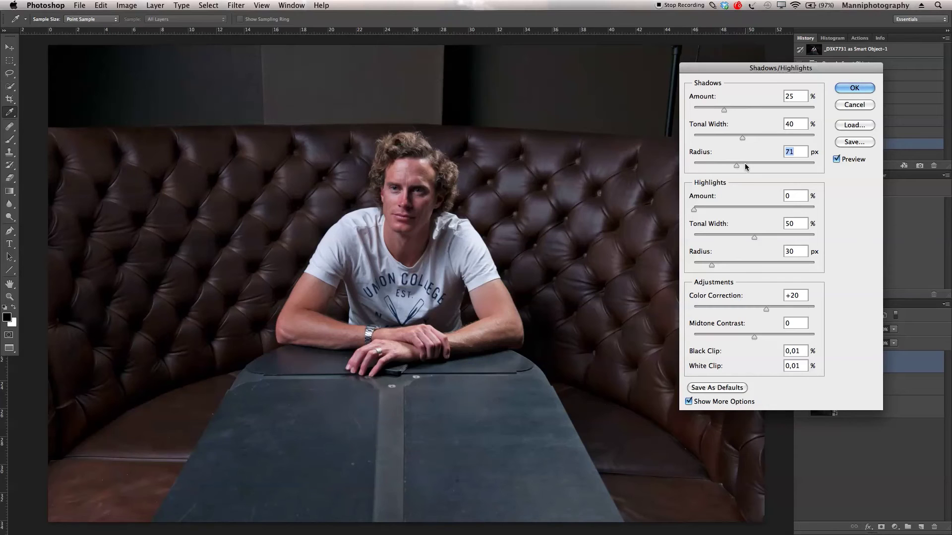
Keep the highlights' Amount at 0% and Tonal Width at 50%, set Color Correction to +10, and apply the adjustment
mouse_move(695, 210)
mouse_down()
mouse_move(717, 212)
mouse_move(685, 214)
mouse_up()
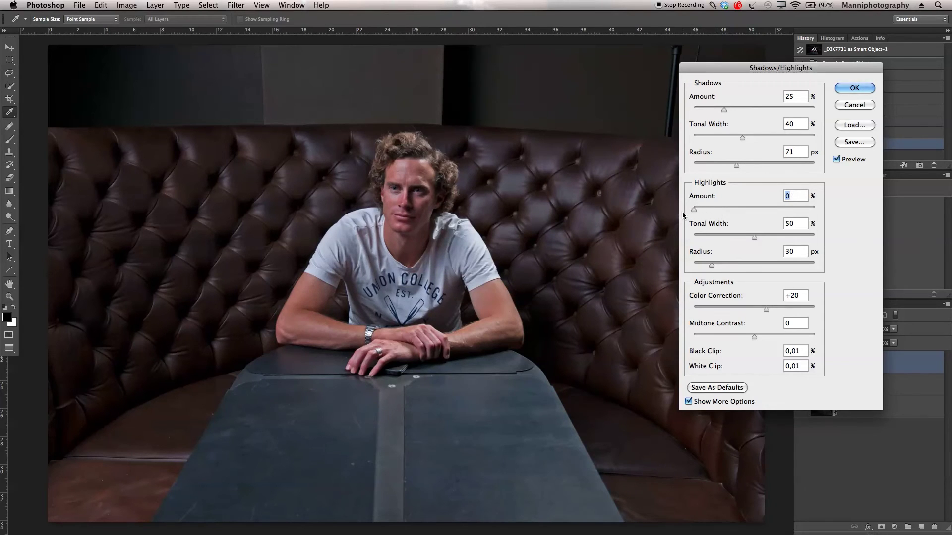
drag(754, 237, 812, 229)
mouse_move(755, 237)
mouse_down()
mouse_move(746, 240)
mouse_move(754, 236)
mouse_up()
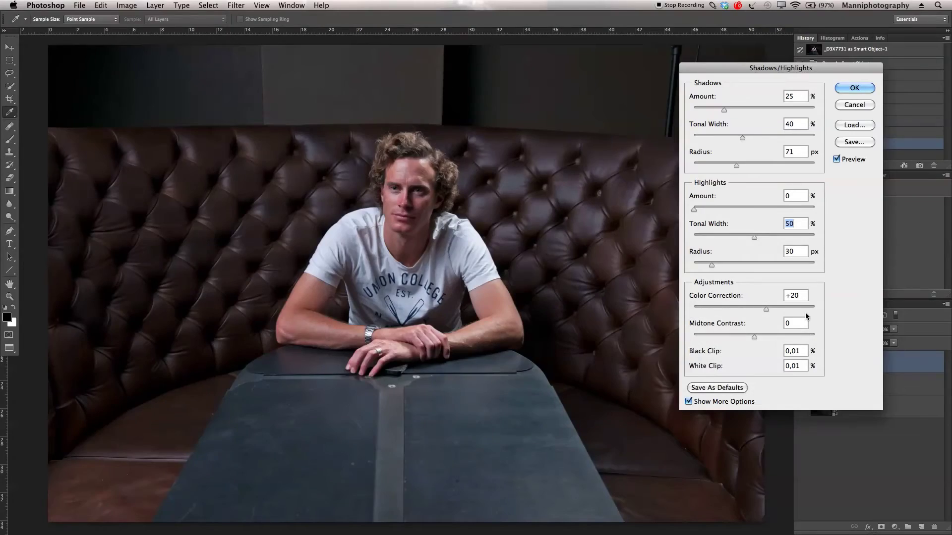
drag(765, 309, 761, 311)
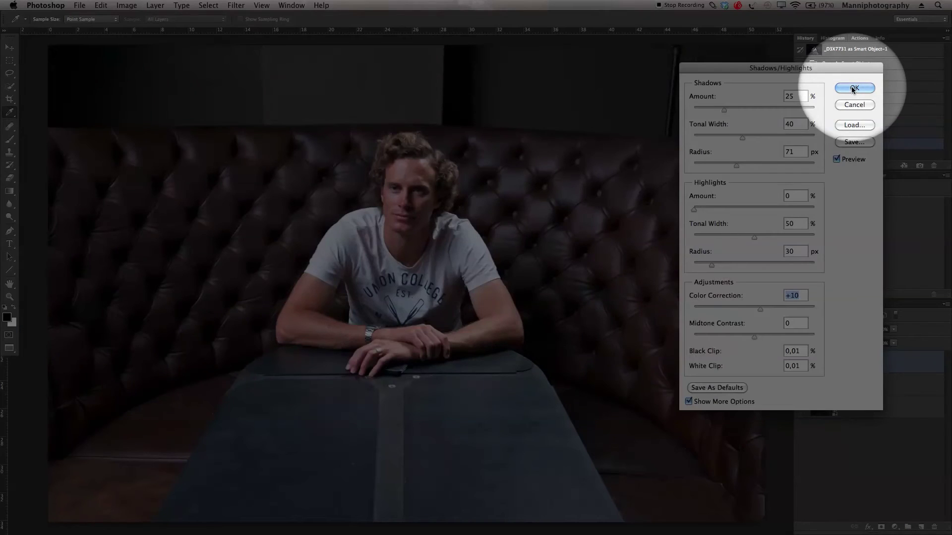
click(854, 88)
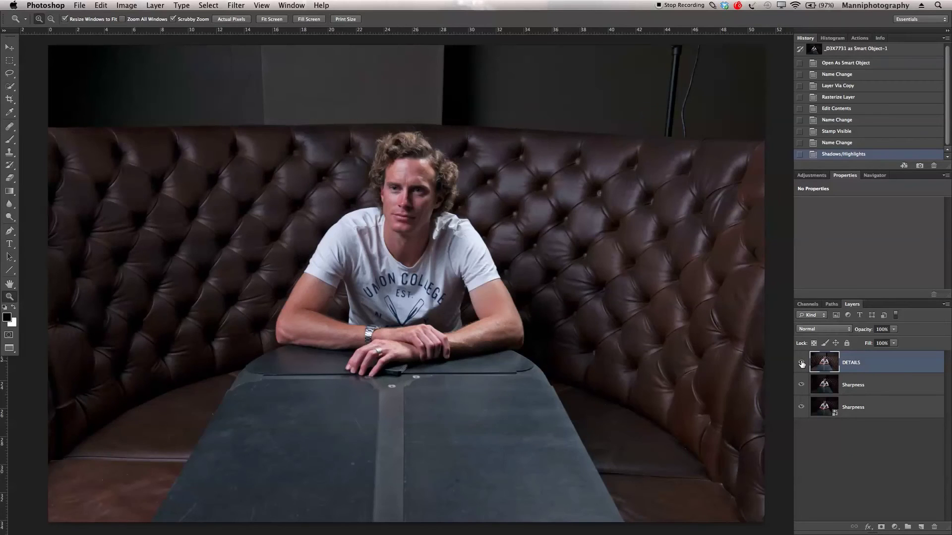
Compare the image with and without the DETAILS layer and lower that layer's opacity to 48%
click(801, 364)
click(801, 364)
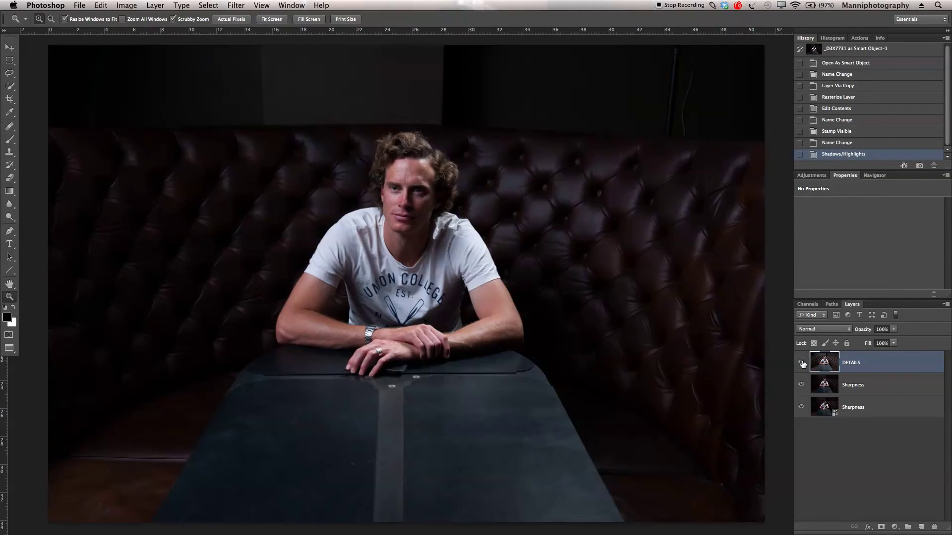
click(801, 364)
click(801, 363)
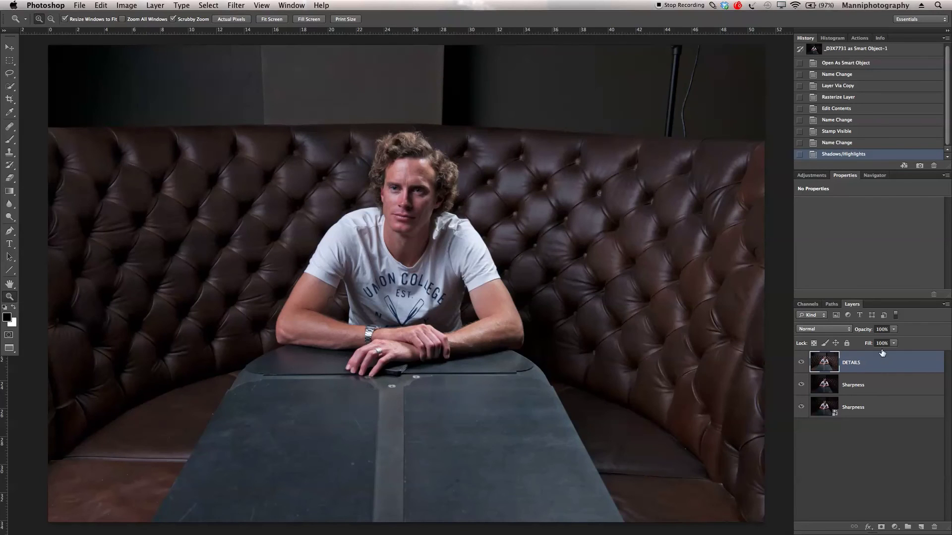
drag(869, 334, 838, 336)
click(801, 364)
click(800, 364)
click(800, 365)
click(800, 366)
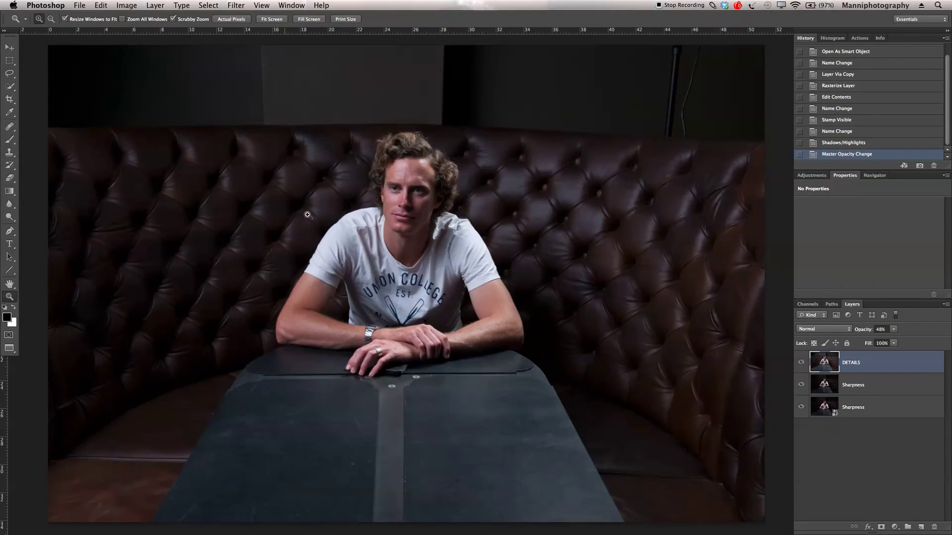
Examine the man's face up close with and without the DETAILS layer
drag(307, 215, 345, 250)
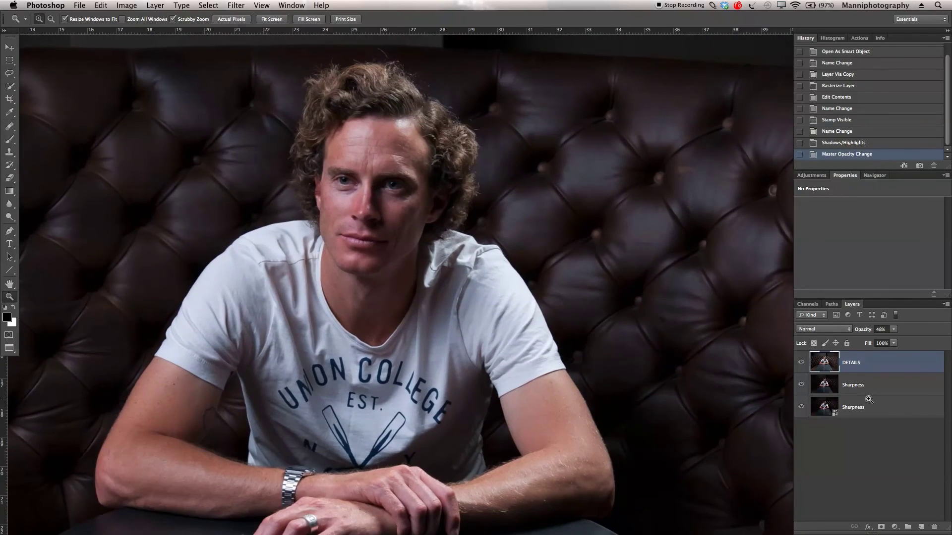
drag(478, 261, 618, 343)
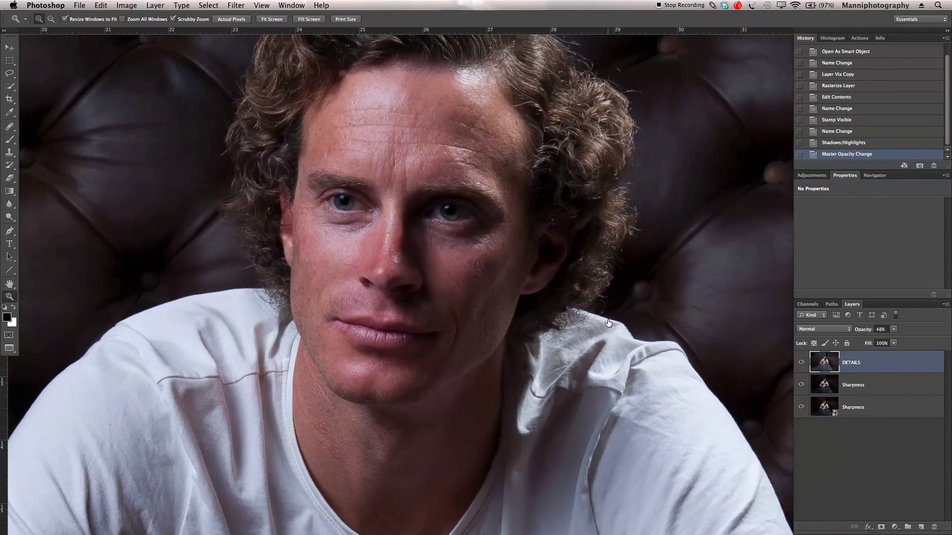
click(802, 364)
click(801, 363)
click(802, 364)
click(802, 363)
Hide the DETAILS and rasterized Sharpness layers, select the smart object, compare the full image, and leave all layers shown
drag(801, 362, 801, 385)
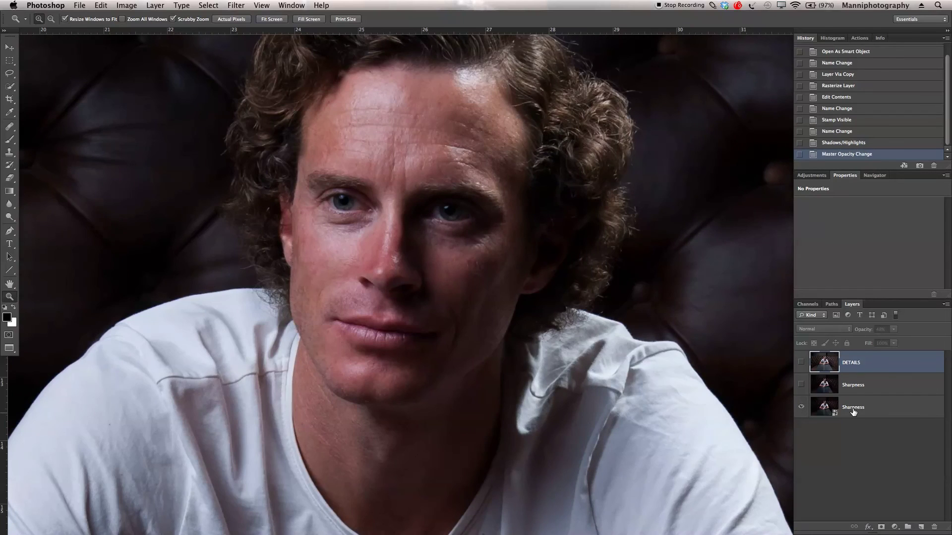
click(853, 410)
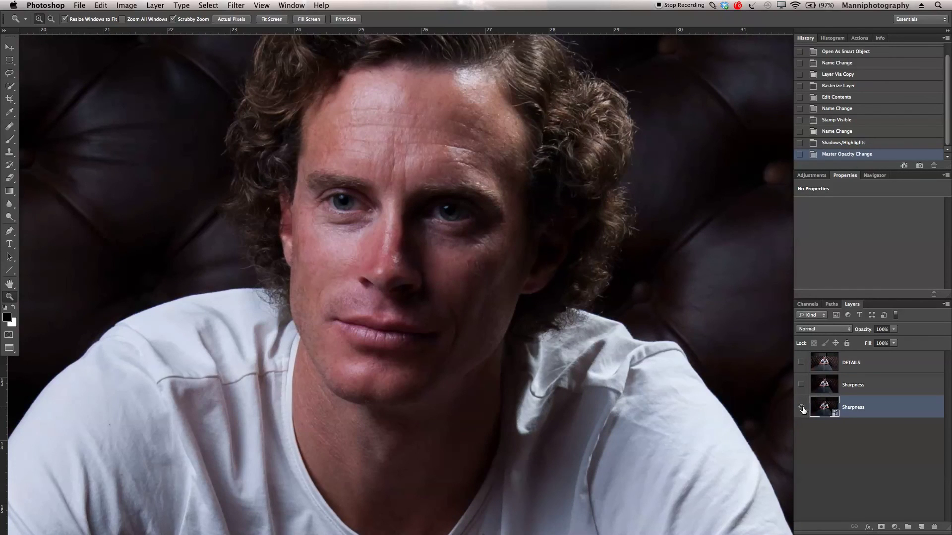
key(super+0)
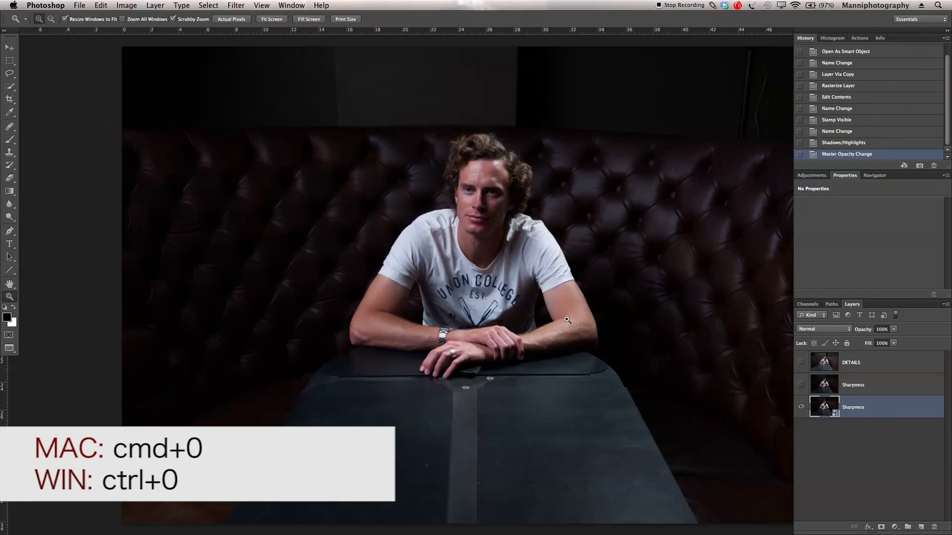
drag(579, 347, 521, 342)
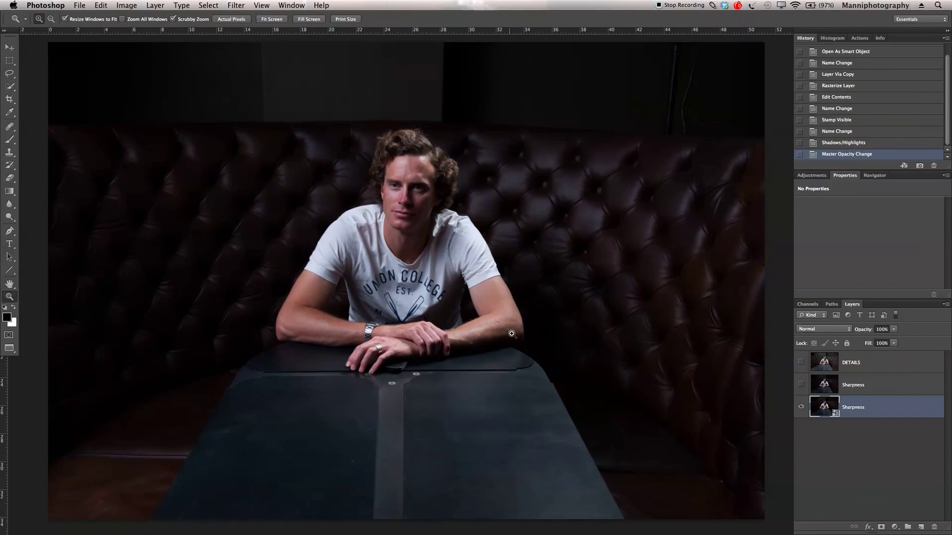
click(801, 385)
click(802, 363)
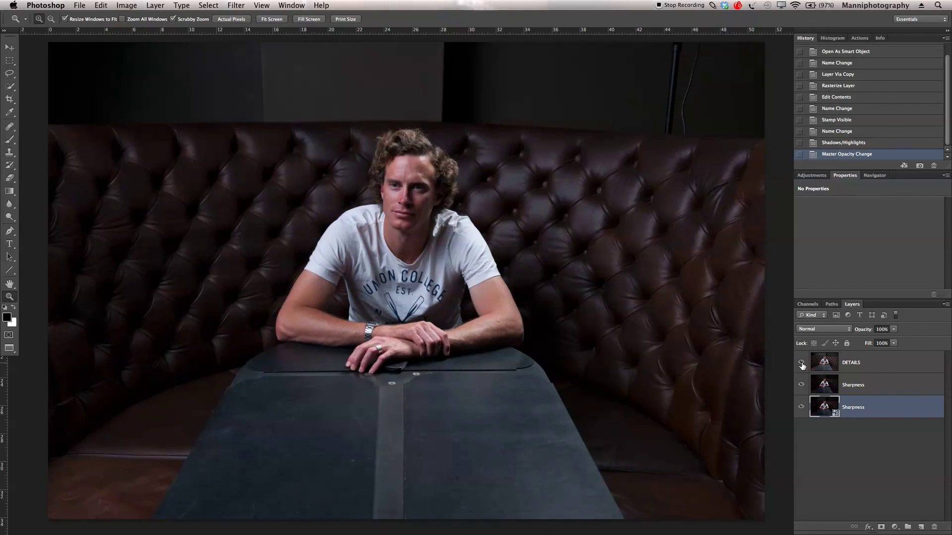
click(801, 363)
click(801, 364)
Group the DETAILS layer and both Sharpness layers and name the group Sharpness & Details
shift+click(894, 390)
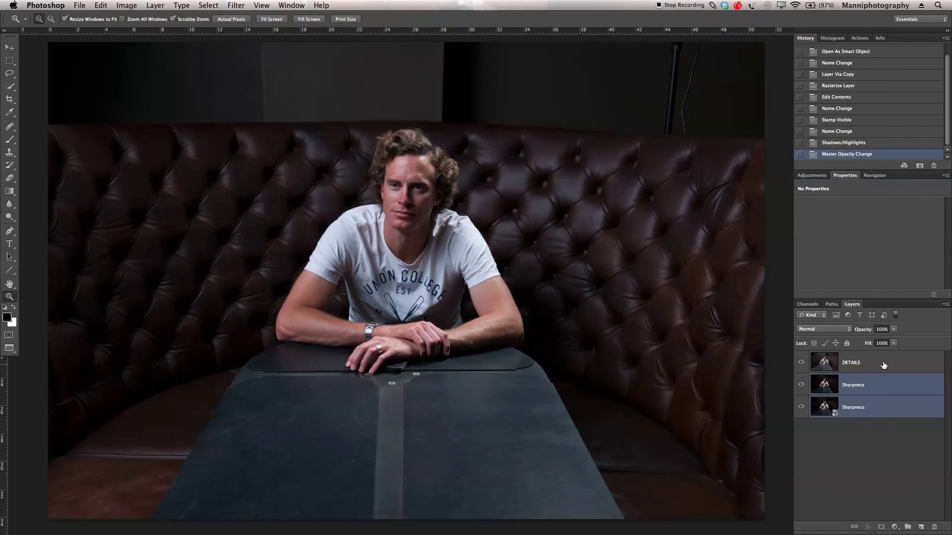
shift+click(884, 366)
key(super+g)
double_click(840, 358)
text(S)
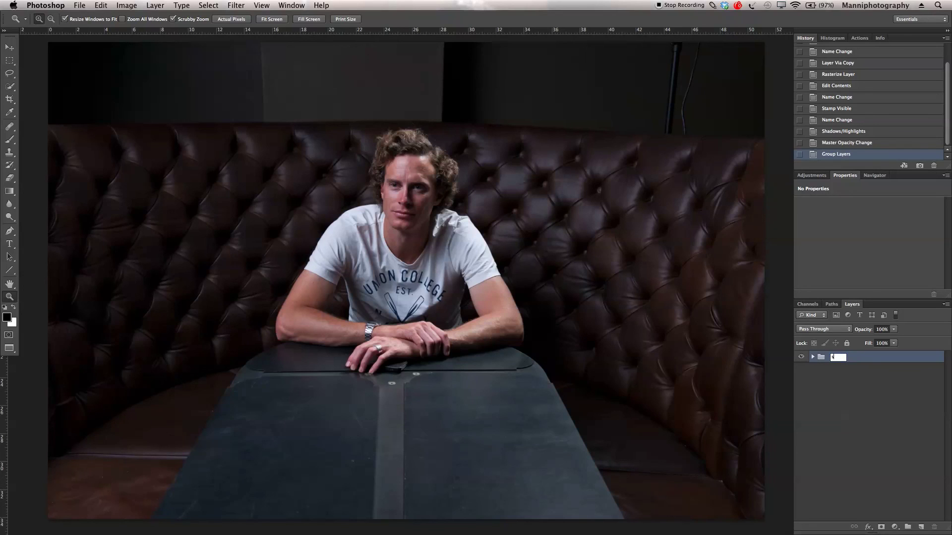
text(harpness & Details)
key(Return)
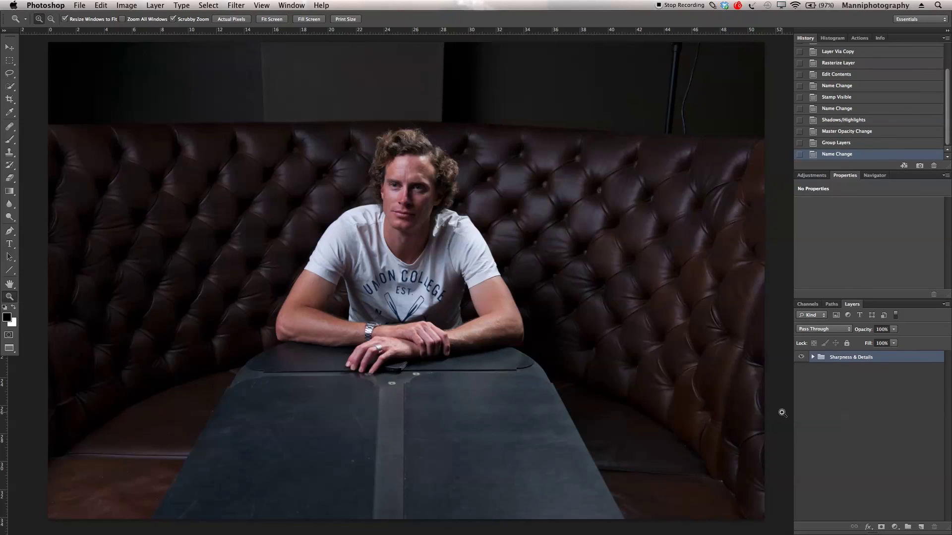